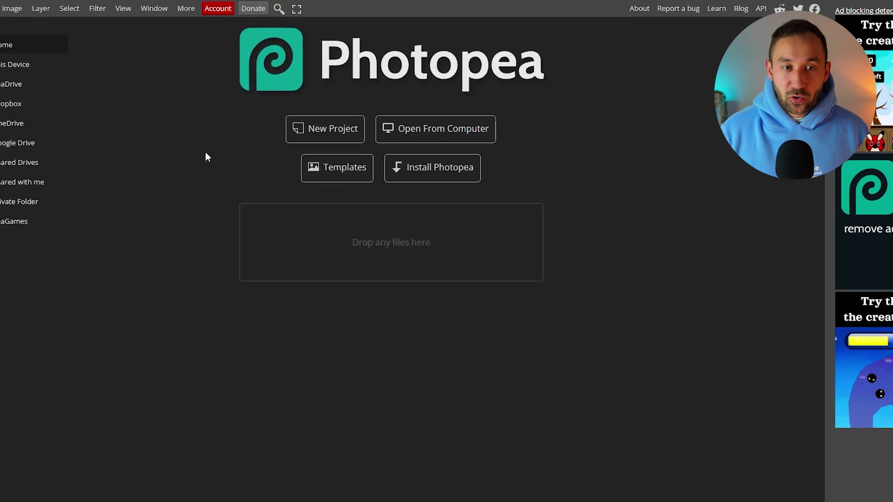
Step: Create a new 4500×5400 px, 300 DPI document with a white background
{"action": "left_click", "coordinate": [329, 170]}
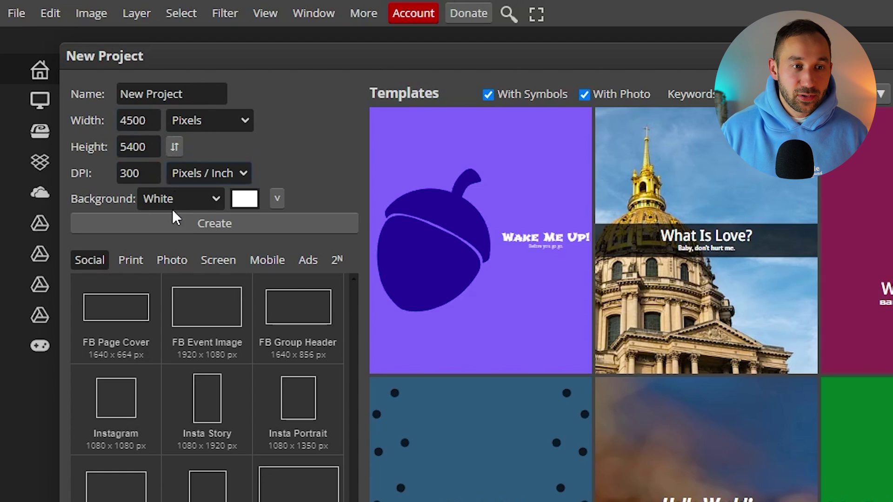
{"action": "left_click", "coordinate": [216, 224]}
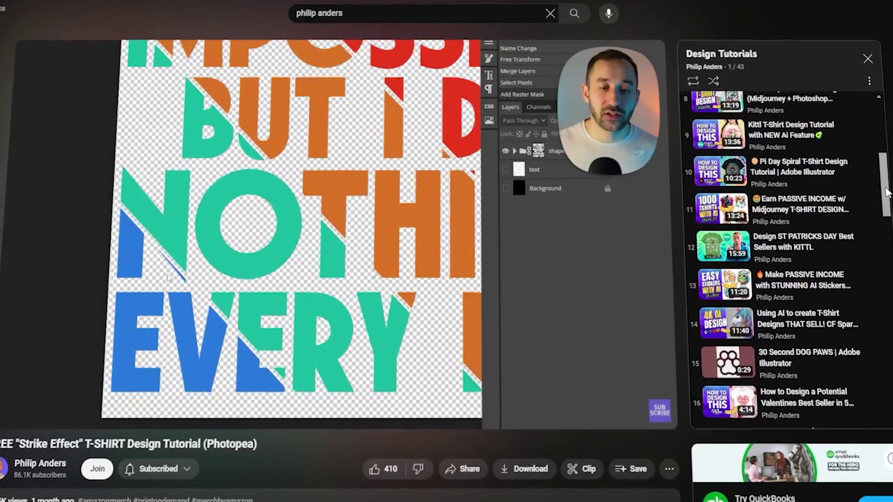
Step: Scroll the Design Tutorials playlist, then click the empty Photopea canvas to deselect the design
{"action": "left_click_drag", "start_coordinate": [886, 192], "coordinate": [879, 239]}
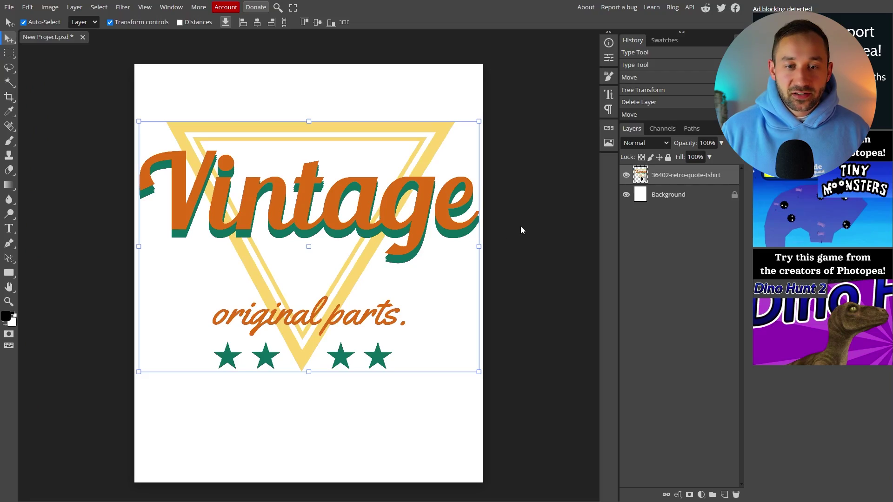
{"action": "left_click", "coordinate": [520, 226]}
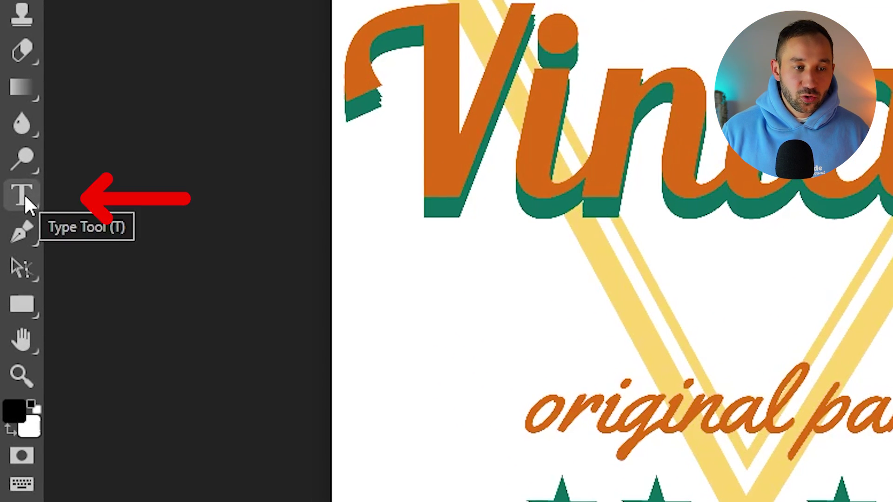
Step: Add a text box below Vintage, set the size to 850 px and enter 1974
{"action": "left_click", "coordinate": [19, 207]}
{"action": "left_click", "coordinate": [470, 319]}
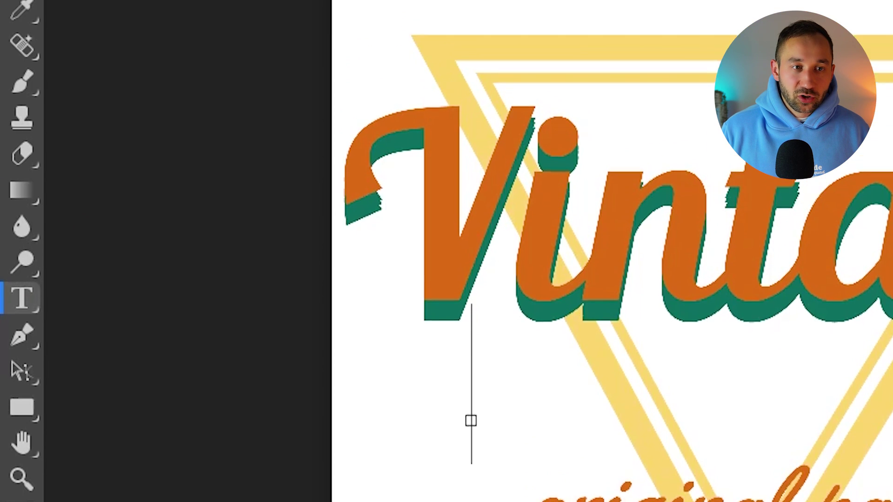
{"action": "left_click", "coordinate": [358, 0]}
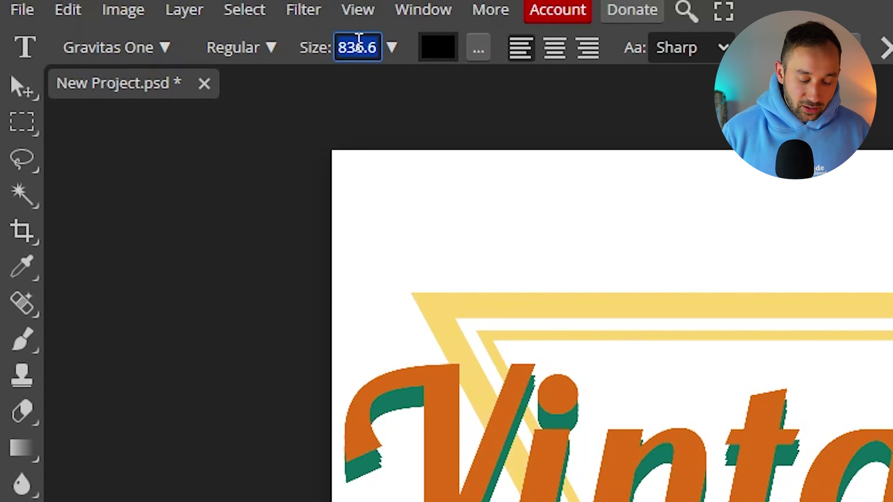
{"action": "type", "text": "850"}
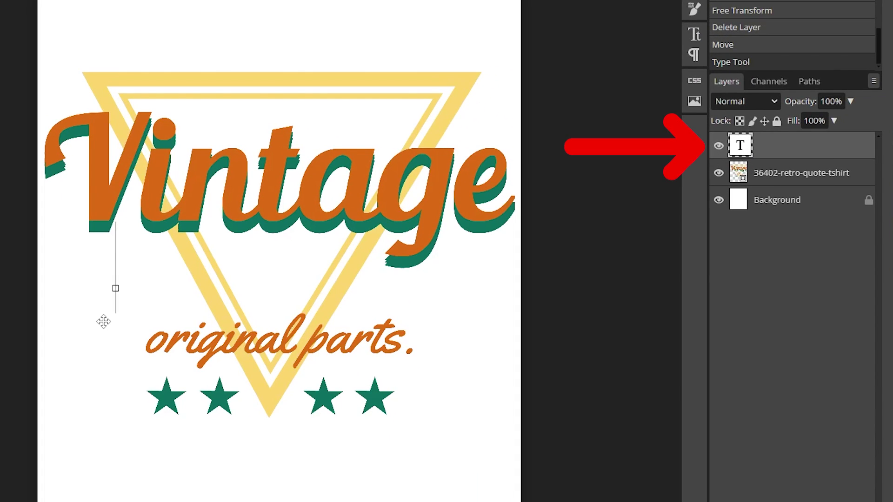
{"action": "type", "text": "1974"}
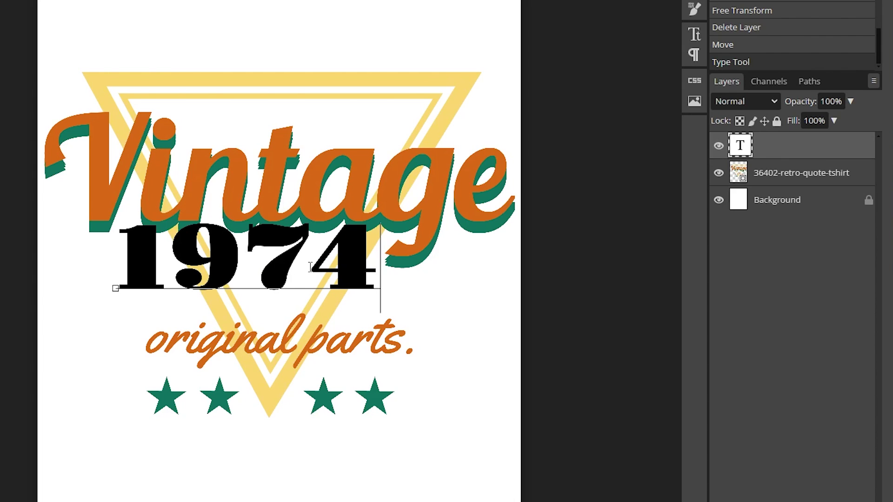
Step: Colour the 1974 text with the green sampled from the Vintage shadow and commit it
{"action": "key", "text": "ctrl+a"}
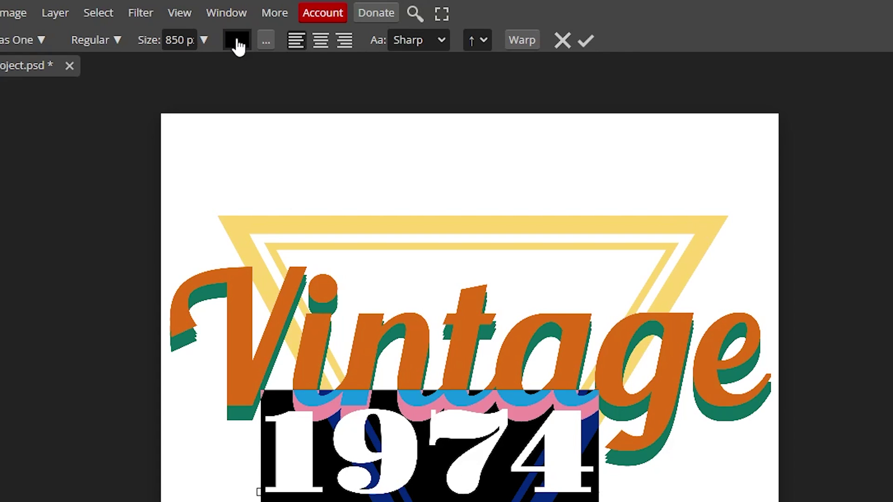
{"action": "left_click", "coordinate": [237, 42]}
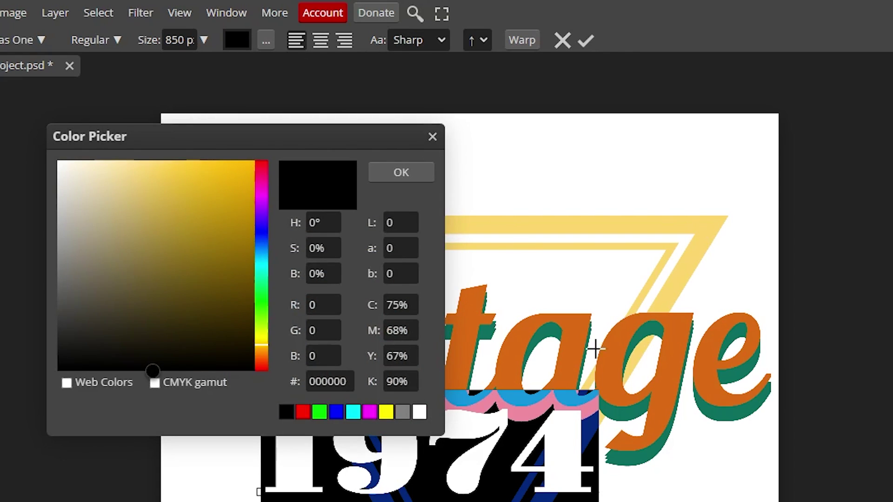
{"action": "left_click", "coordinate": [714, 414]}
{"action": "left_click", "coordinate": [391, 166]}
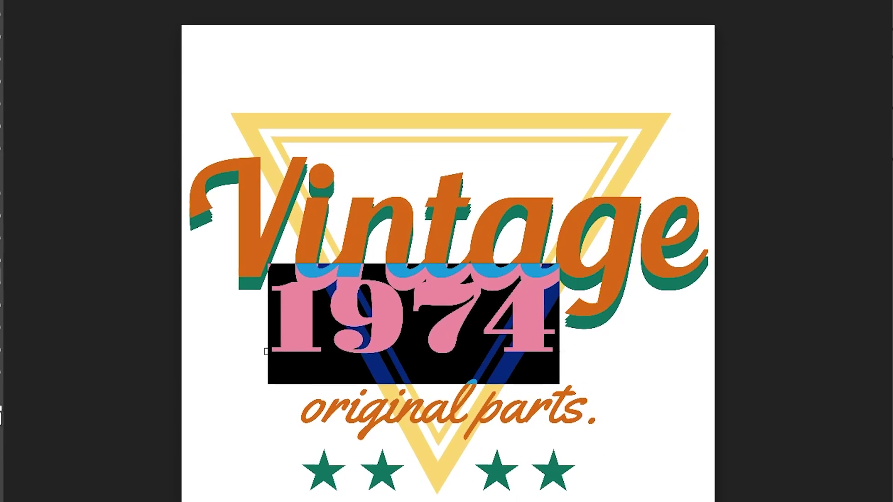
{"action": "key", "text": "ctrl+Return"}
Step: Shrink 1974 slightly and centre it between Vintage and original parts
{"action": "key", "text": "v"}
{"action": "left_click_drag", "start_coordinate": [468, 318], "coordinate": [502, 336]}
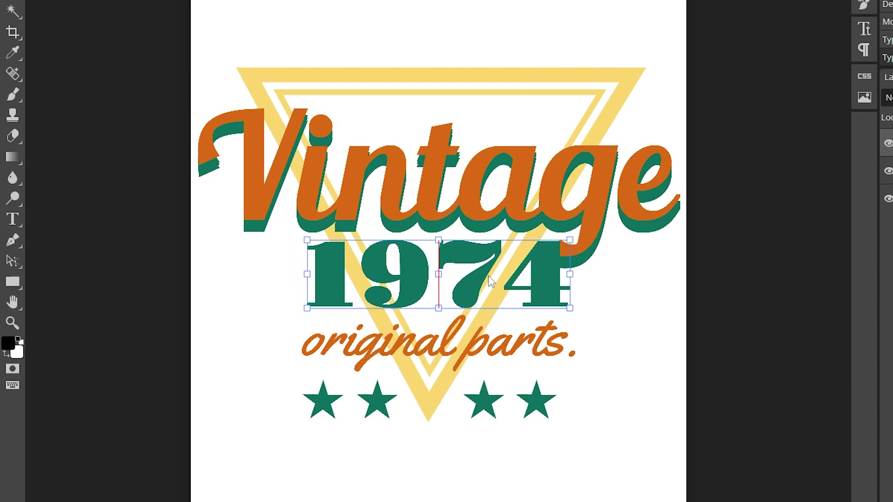
{"action": "left_click_drag", "start_coordinate": [489, 279], "coordinate": [489, 275]}
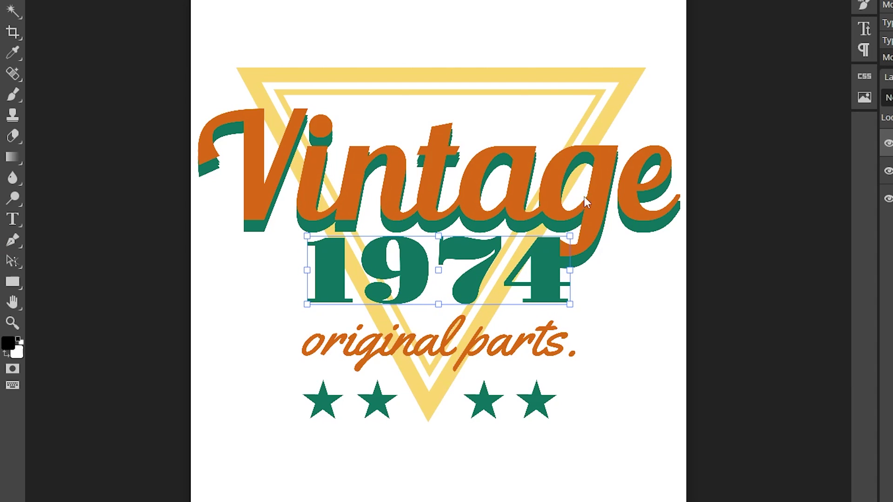
{"action": "left_click_drag", "start_coordinate": [569, 305], "coordinate": [552, 300]}
{"action": "left_click_drag", "start_coordinate": [507, 274], "coordinate": [526, 278]}
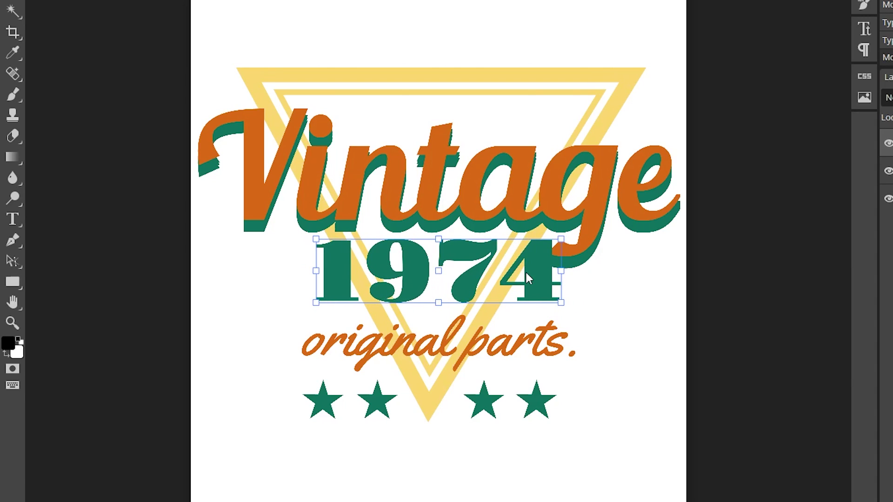
{"action": "left_click_drag", "start_coordinate": [479, 251], "coordinate": [483, 258]}
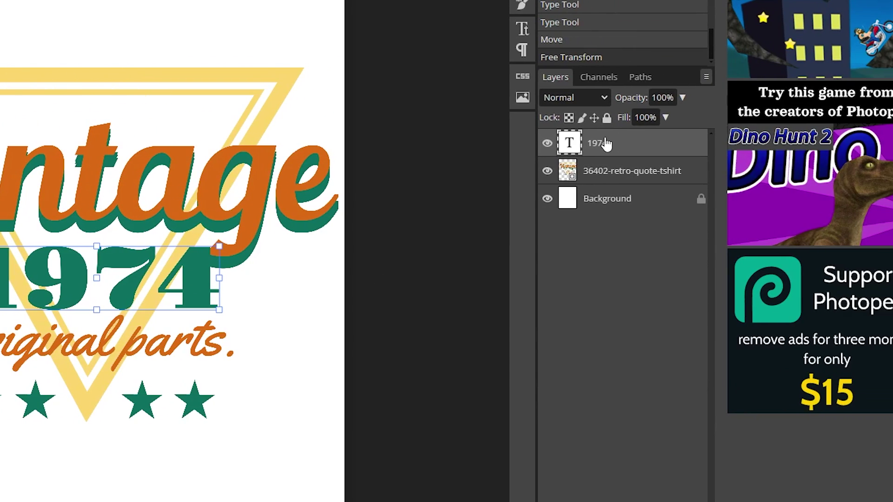
Step: Rename the 1974 text layer to 'year'
{"action": "double_click", "coordinate": [600, 144]}
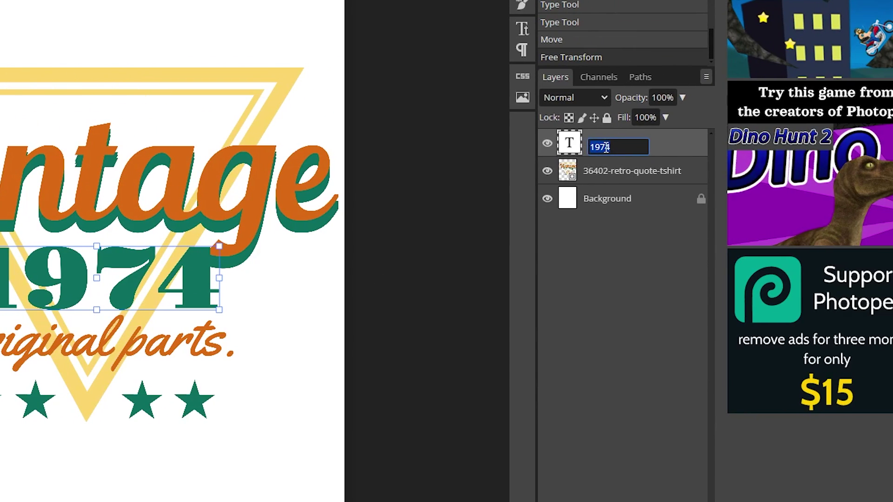
{"action": "type", "text": "year"}
{"action": "key", "text": "Return"}
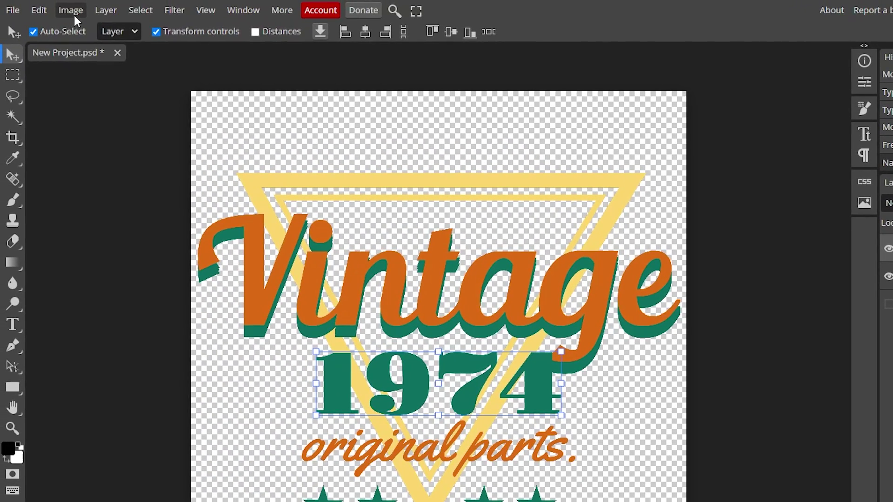
Step: Open Image > Variables and move the dialog beside the design
{"action": "left_click", "coordinate": [69, 11]}
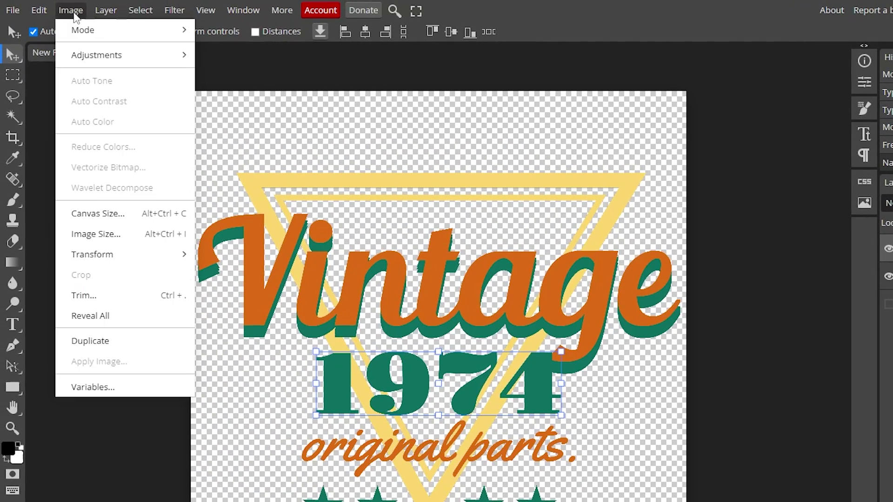
{"action": "left_click", "coordinate": [128, 392]}
{"action": "left_click_drag", "start_coordinate": [208, 110], "coordinate": [658, 174]}
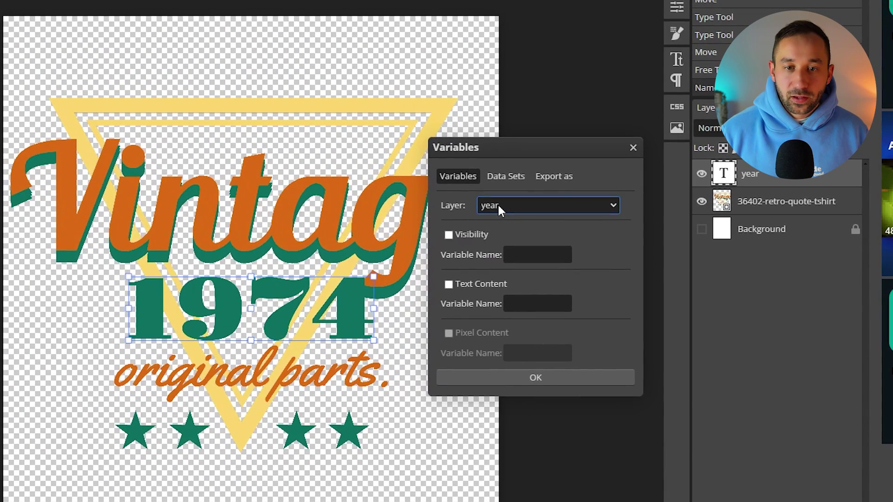
Step: Make the year layer's Text Content a variable named year, then go to Data Sets
{"action": "left_click", "coordinate": [539, 219]}
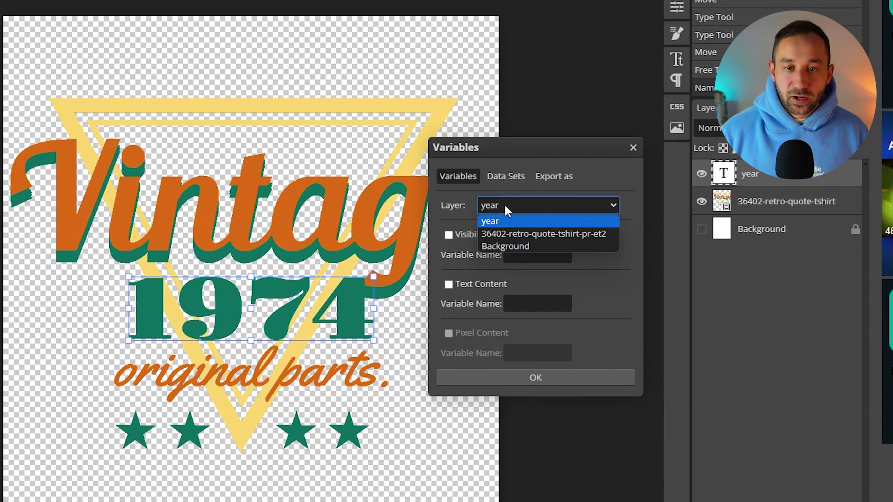
{"action": "left_click", "coordinate": [531, 221]}
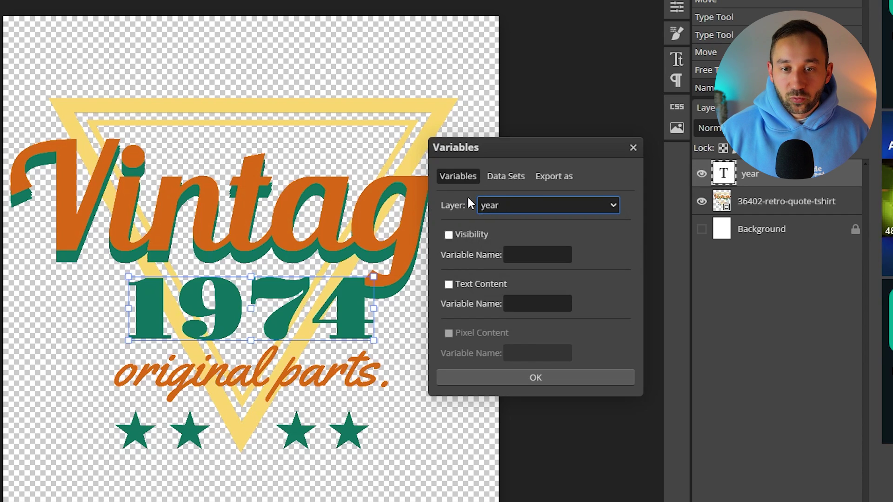
{"action": "left_click", "coordinate": [455, 285]}
{"action": "left_click", "coordinate": [528, 303]}
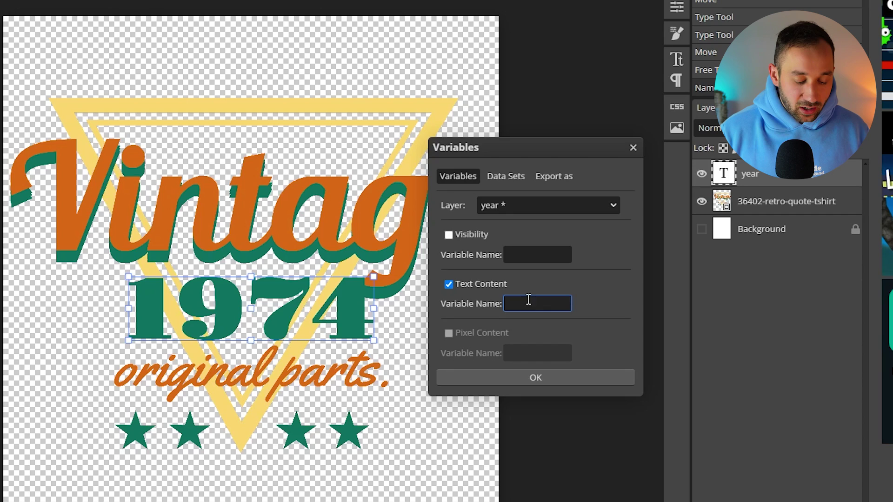
{"action": "type", "text": "year"}
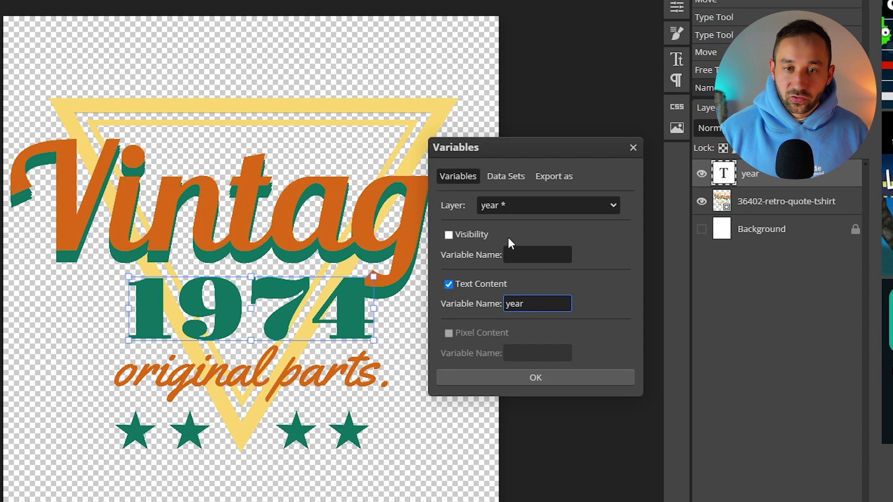
{"action": "left_click", "coordinate": [512, 177]}
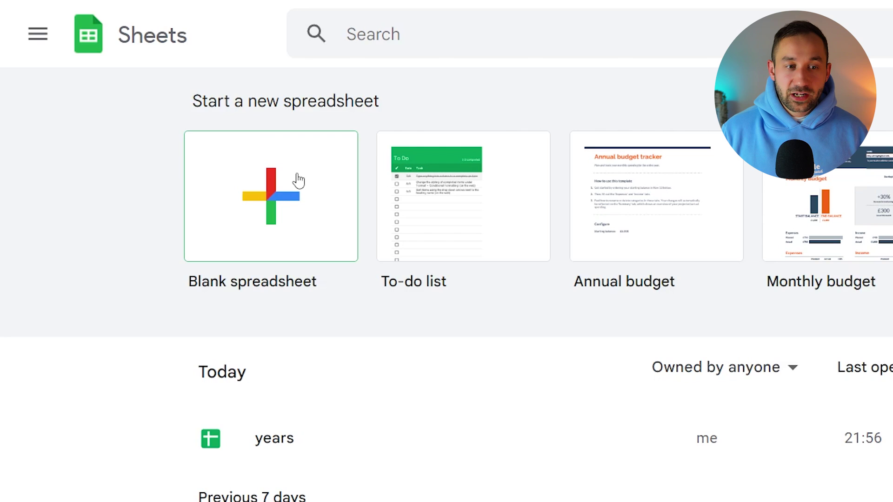
Step: In a new blank spreadsheet, enter header 'year' in A1, then 1974 and 1975 below
{"action": "left_click", "coordinate": [291, 203]}
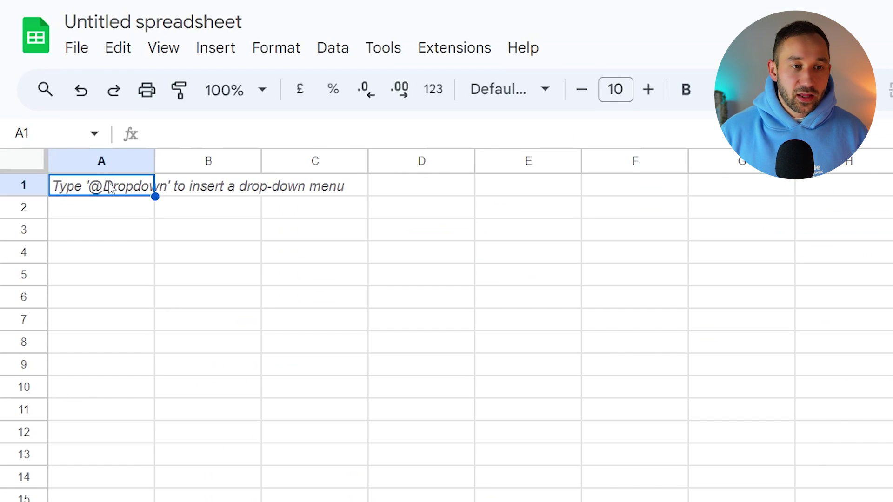
{"action": "left_click", "coordinate": [114, 207]}
{"action": "left_click", "coordinate": [102, 189]}
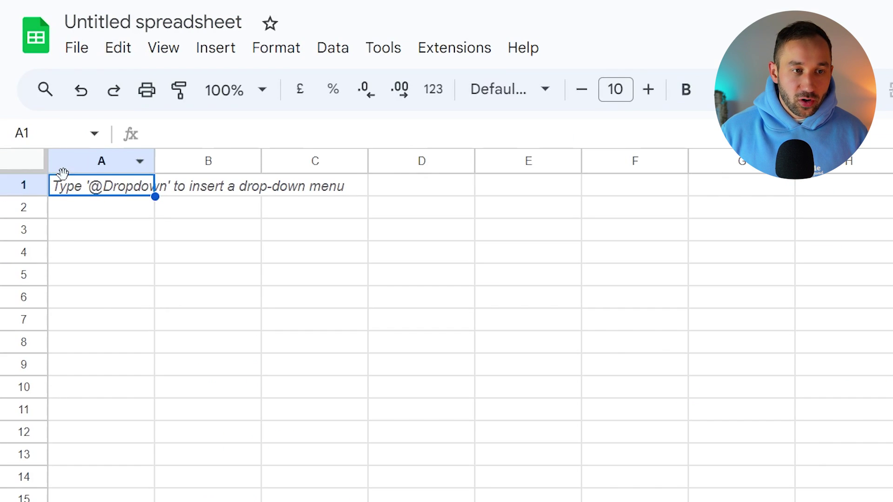
{"action": "type", "text": "year"}
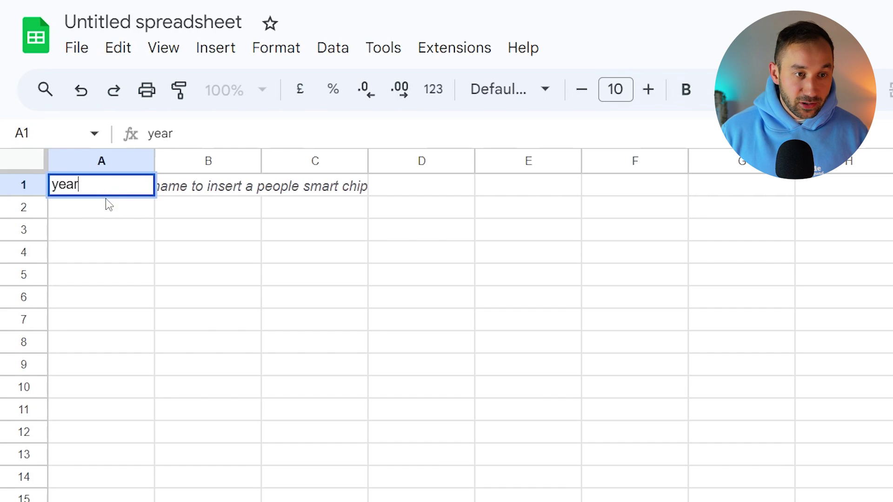
{"action": "key", "text": "Return"}
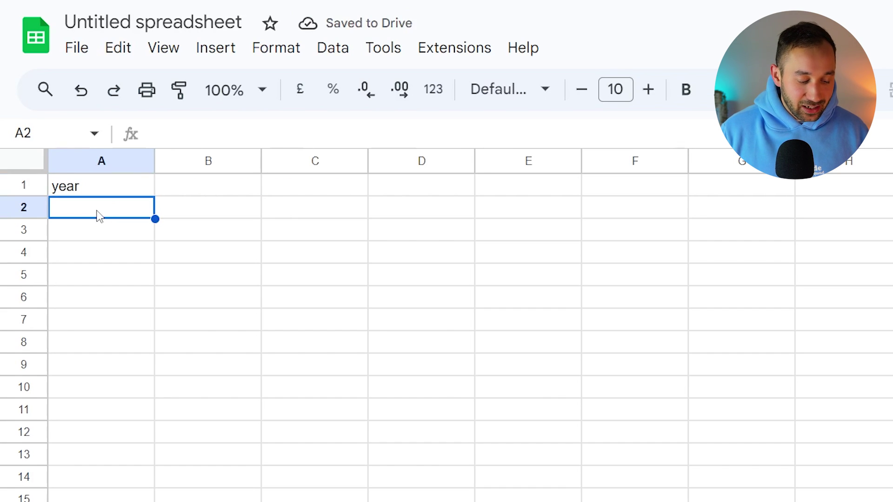
{"action": "type", "text": "19"}
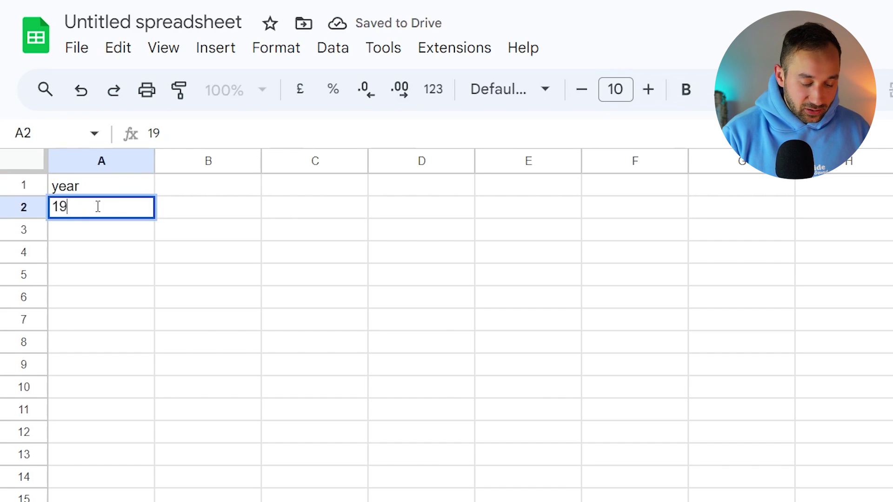
{"action": "type", "text": "74"}
{"action": "key", "text": "Return"}
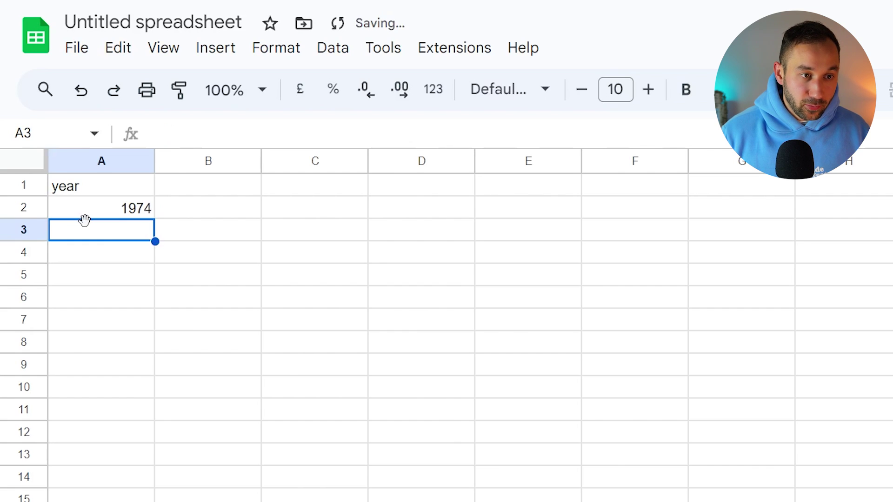
{"action": "type", "text": "19"}
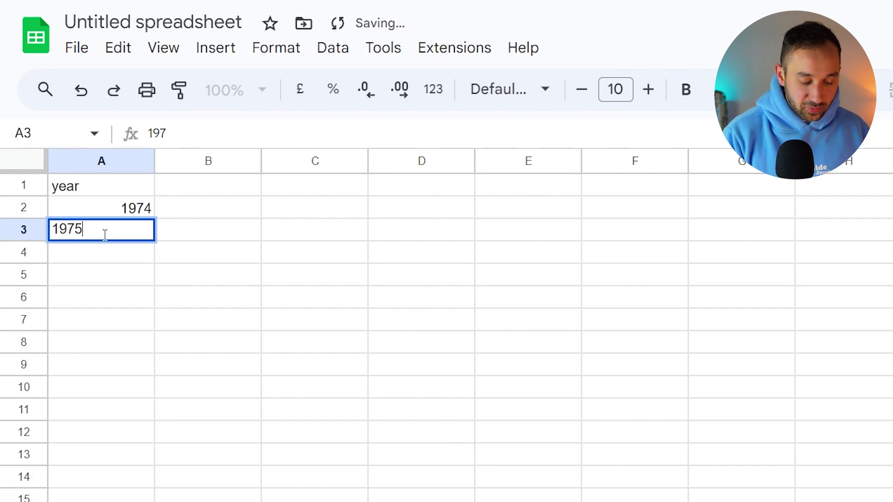
{"action": "type", "text": "75"}
{"action": "left_click", "coordinate": [137, 213]}
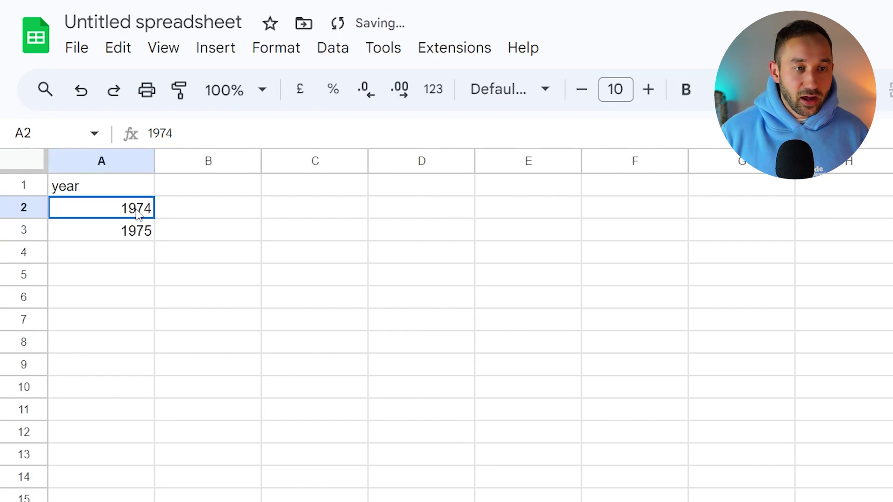
Step: Fill the year series down column A from 1974 to 1996 in A24
{"action": "left_click", "coordinate": [141, 235], "text": "shift"}
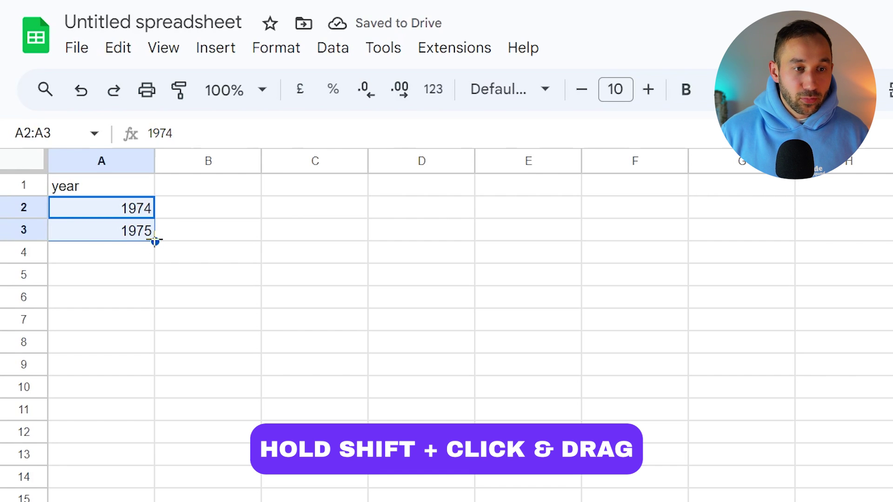
{"action": "left_click_drag", "start_coordinate": [153, 242], "coordinate": [154, 500]}
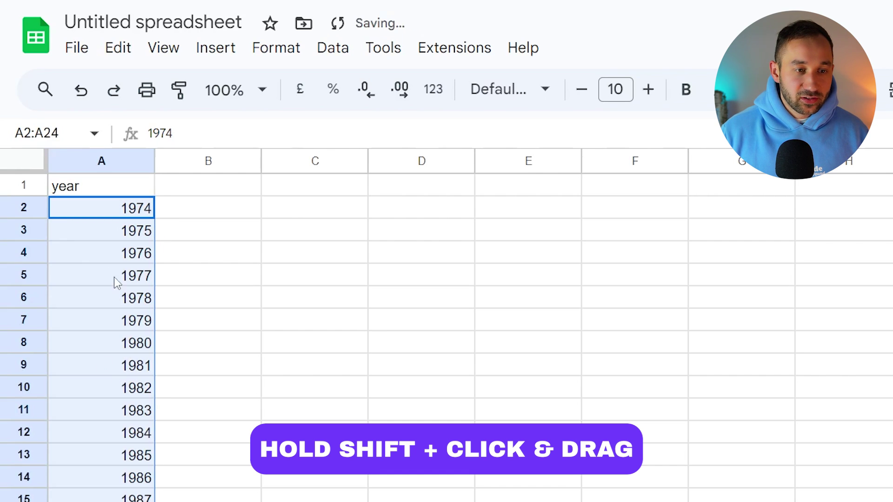
{"action": "scroll", "coordinate": [158, 293], "scroll_direction": "down", "scroll_amount": 6}
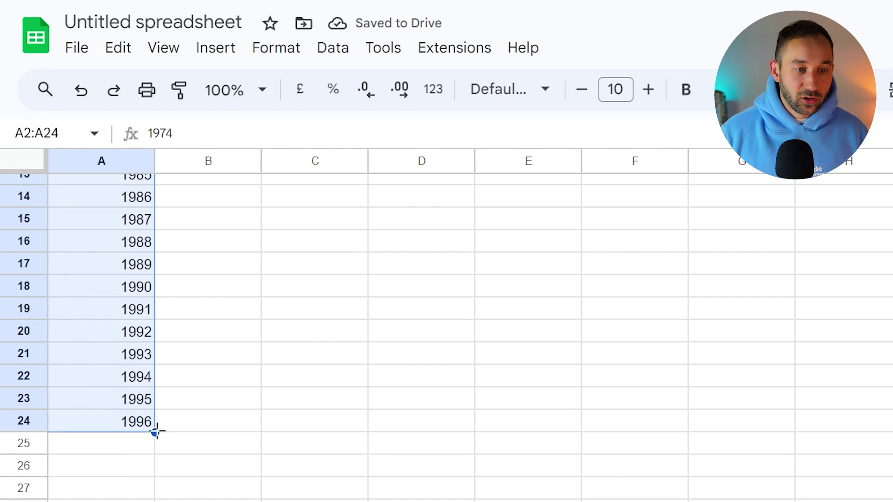
{"action": "scroll", "coordinate": [145, 434], "scroll_direction": "up", "scroll_amount": 6}
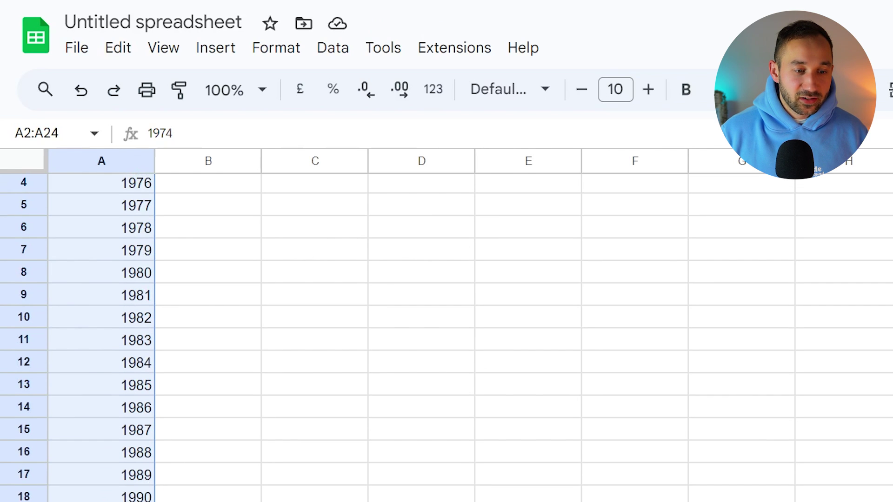
{"action": "scroll", "coordinate": [126, 372], "scroll_direction": "down", "scroll_amount": 3}
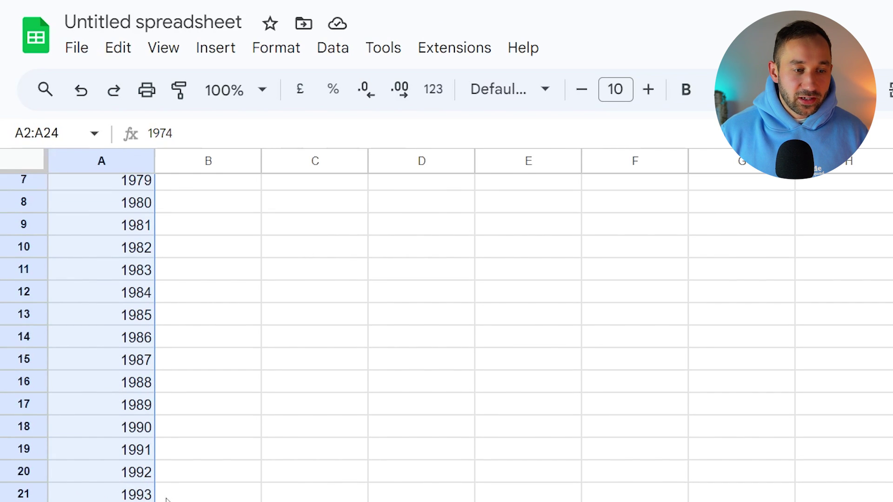
{"action": "scroll", "coordinate": [113, 473], "scroll_direction": "up", "scroll_amount": 3}
{"action": "left_click", "coordinate": [187, 236]}
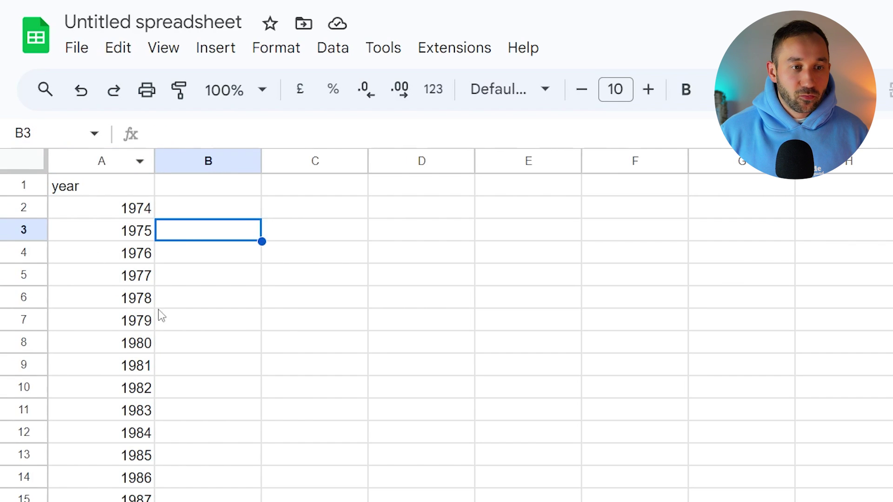
Step: Download the sheet as CSV and import it as Photopea's variable data sets
{"action": "left_click", "coordinate": [81, 53]}
{"action": "mouse_move", "coordinate": [186, 299]}
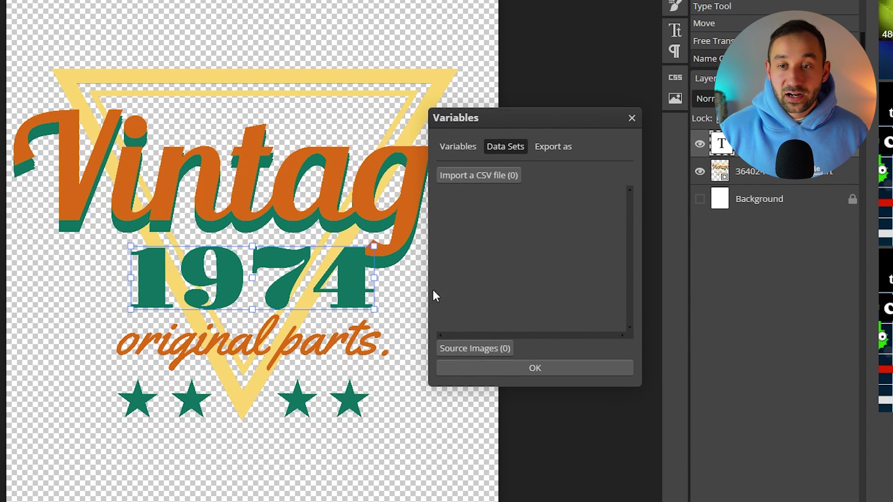
{"action": "left_click", "coordinate": [494, 176]}
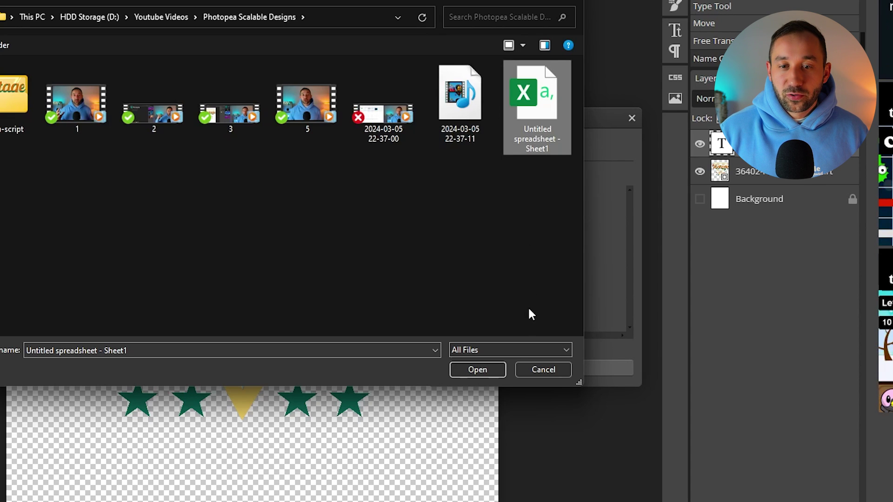
{"action": "left_click", "coordinate": [477, 369]}
{"action": "scroll", "coordinate": [464, 205], "scroll_direction": "down", "scroll_amount": 5}
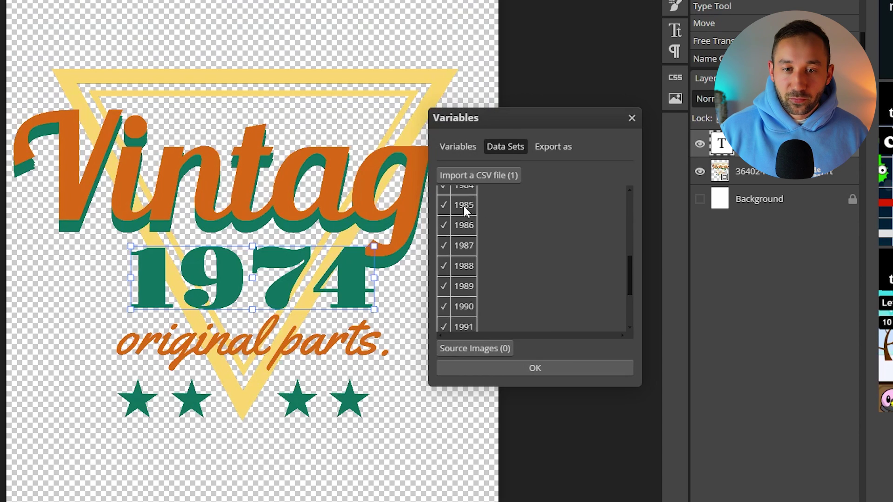
Step: In the Variables Export tab, set PNG format to export all 23 year versions
{"action": "scroll", "coordinate": [468, 219], "scroll_direction": "down", "scroll_amount": 3}
{"action": "scroll", "coordinate": [470, 272], "scroll_direction": "up", "scroll_amount": 8}
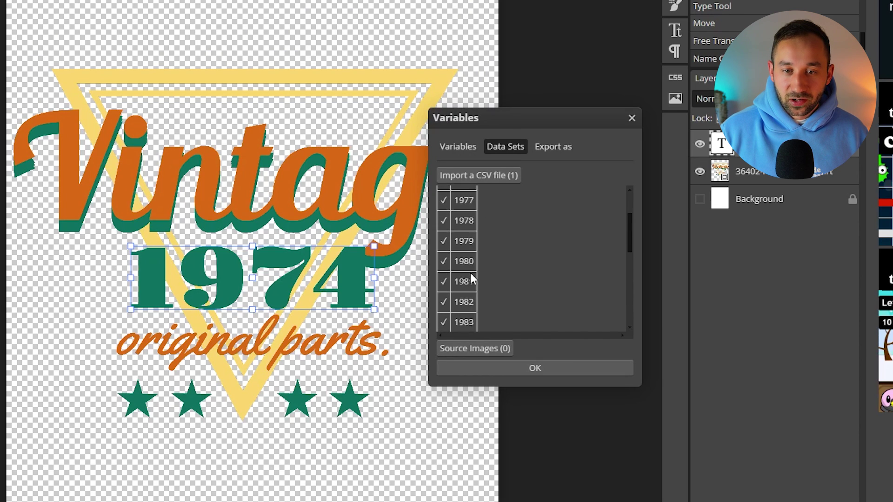
{"action": "left_click", "coordinate": [556, 147]}
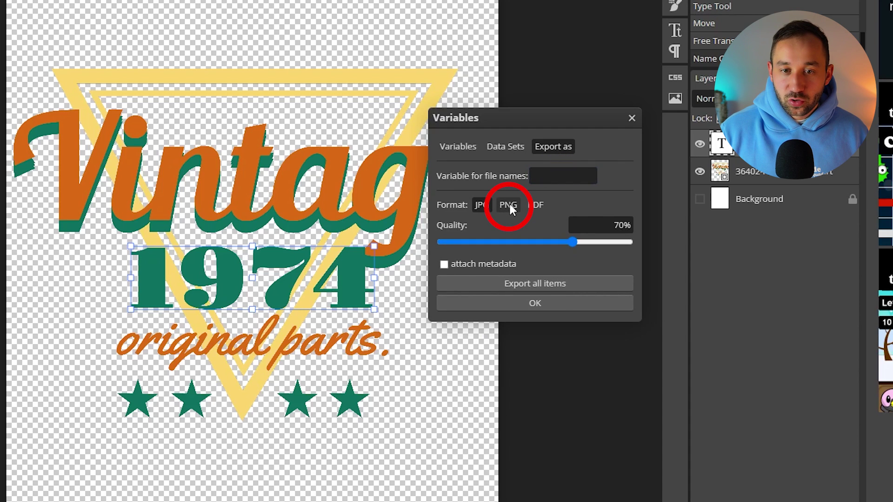
{"action": "left_click", "coordinate": [509, 205]}
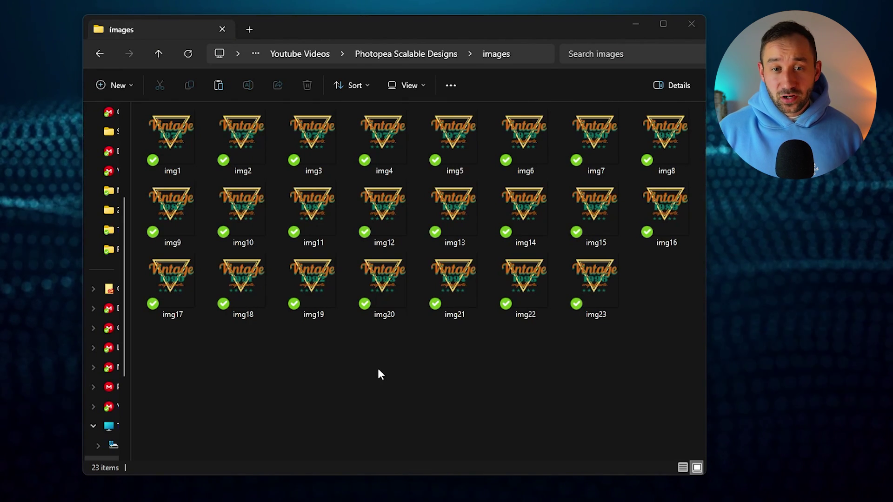
{"action": "left_click", "coordinate": [147, 160]}
{"action": "left_click", "coordinate": [453, 208]}
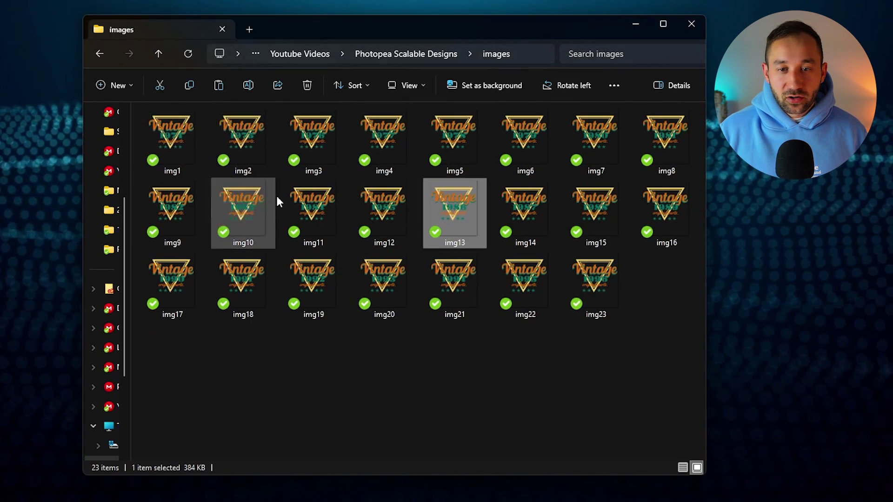